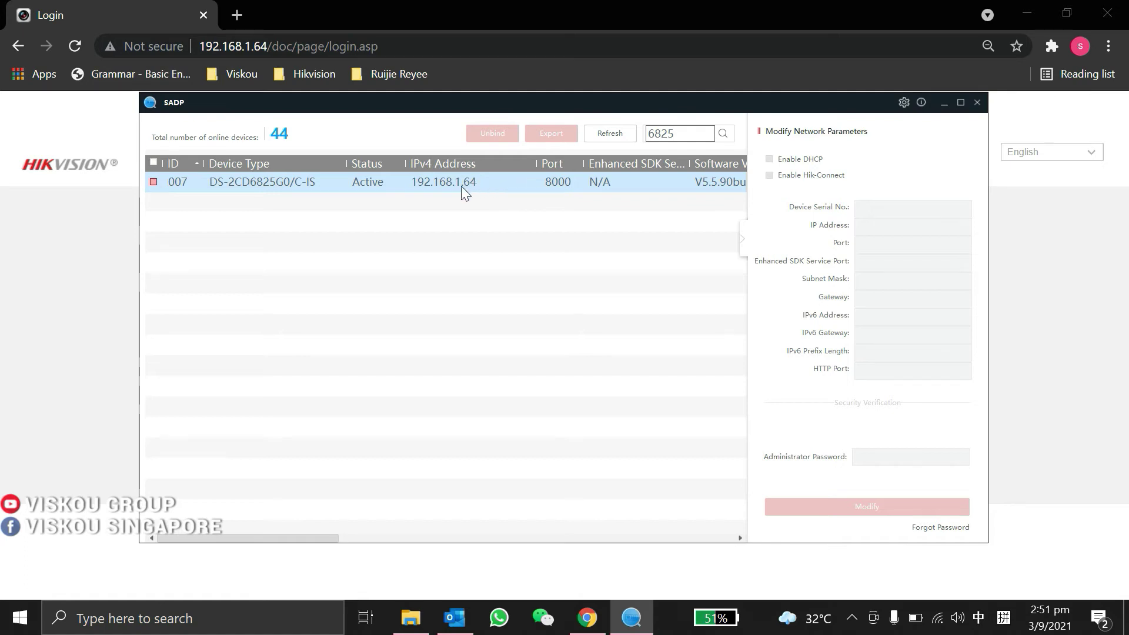
# Return to the camera's web login page at 192.168.1.64 after checking its address in SADP.
pyautogui.click(119, 226)
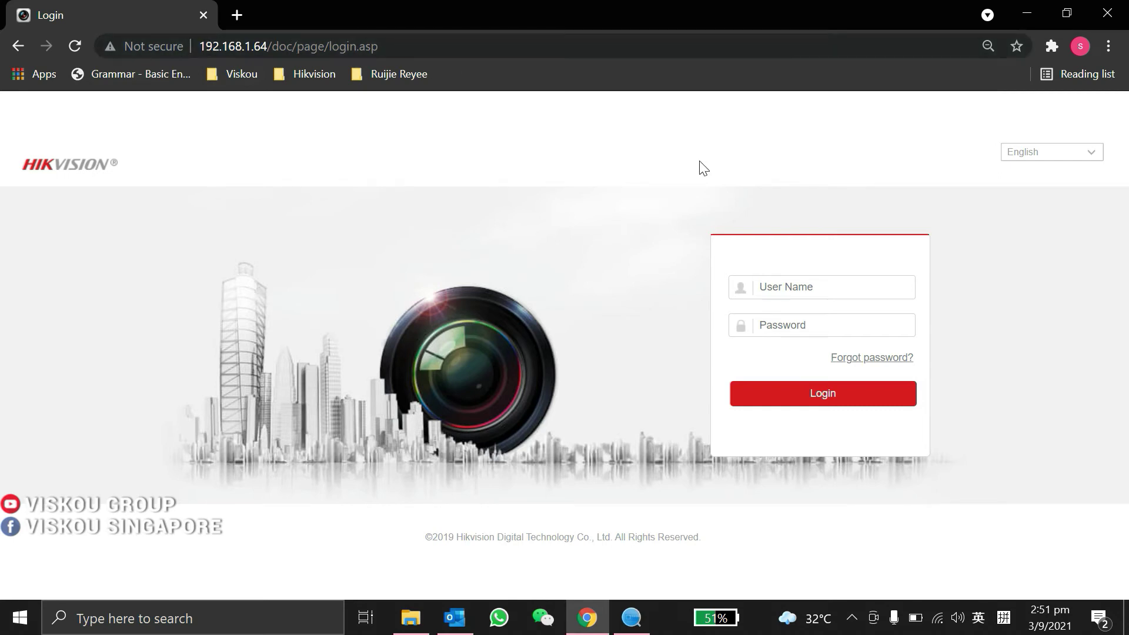
# Sign in as admin with the account password, skip the change-password prompt, and save the login.
pyautogui.click(785, 287)
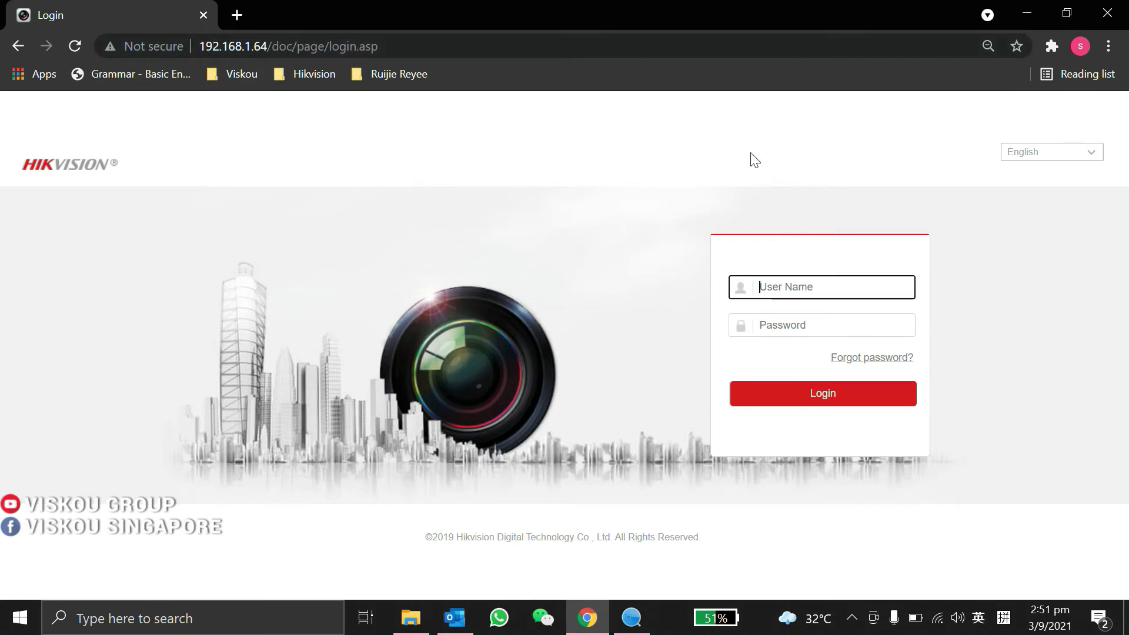
pyautogui.write('admin')
pyautogui.press('Tab')
pyautogui.write('••')
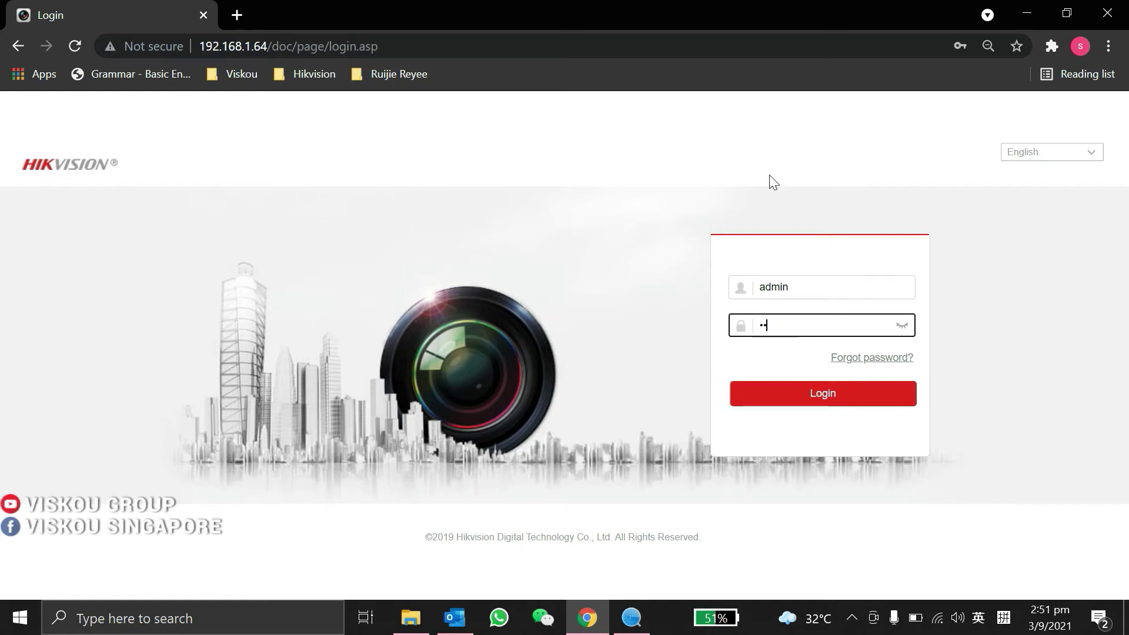
pyautogui.write('••••')
pyautogui.press('Return')
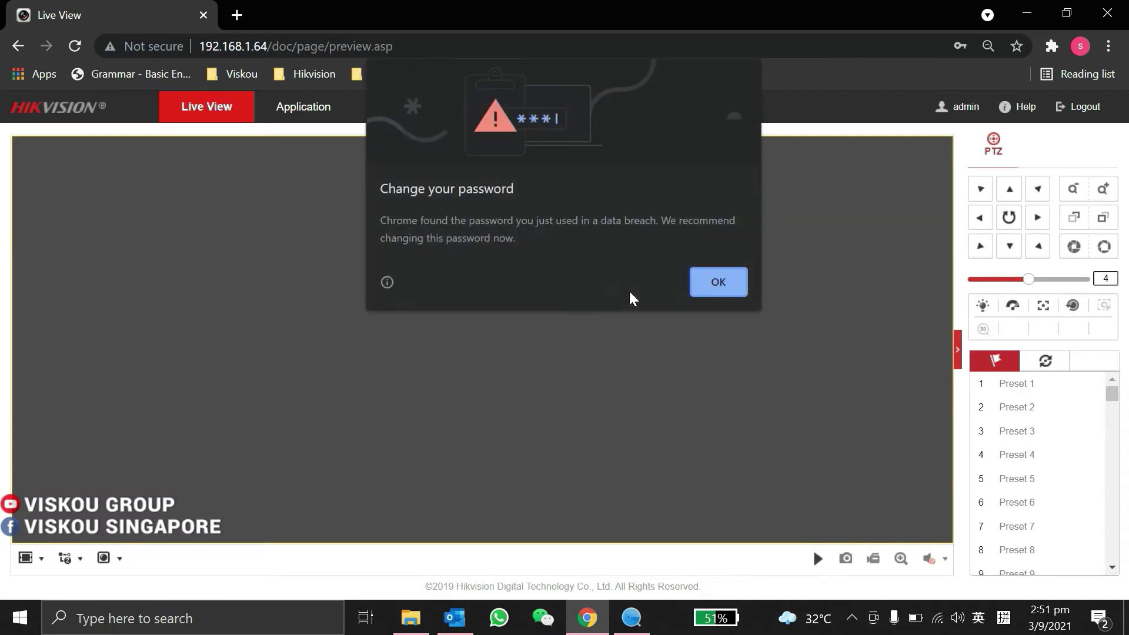
pyautogui.click(719, 294)
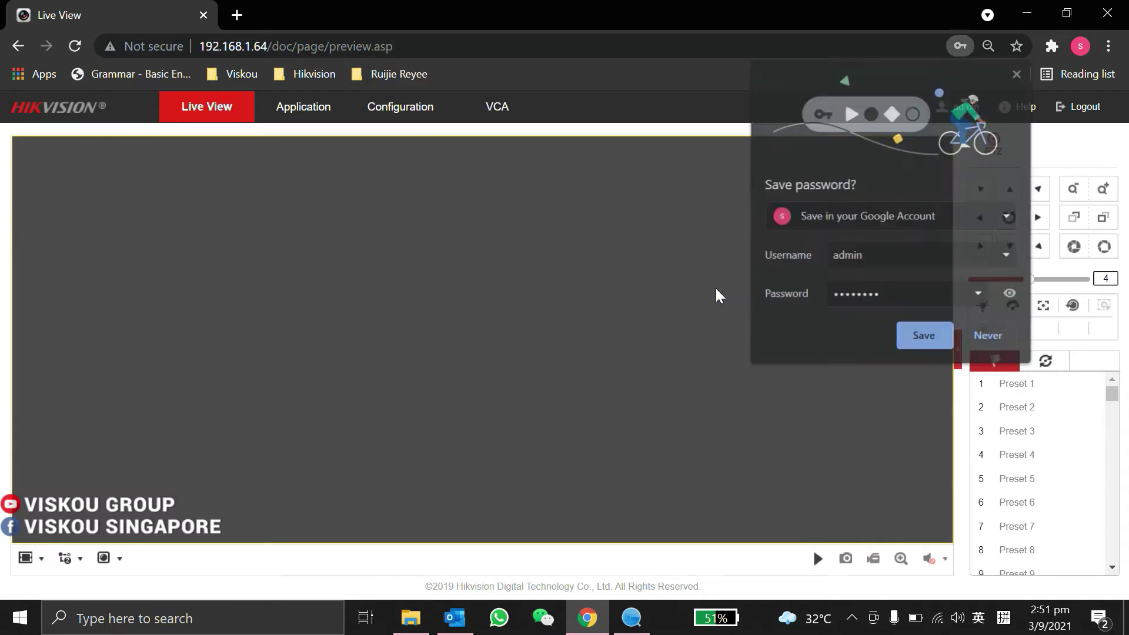
pyautogui.click(931, 336)
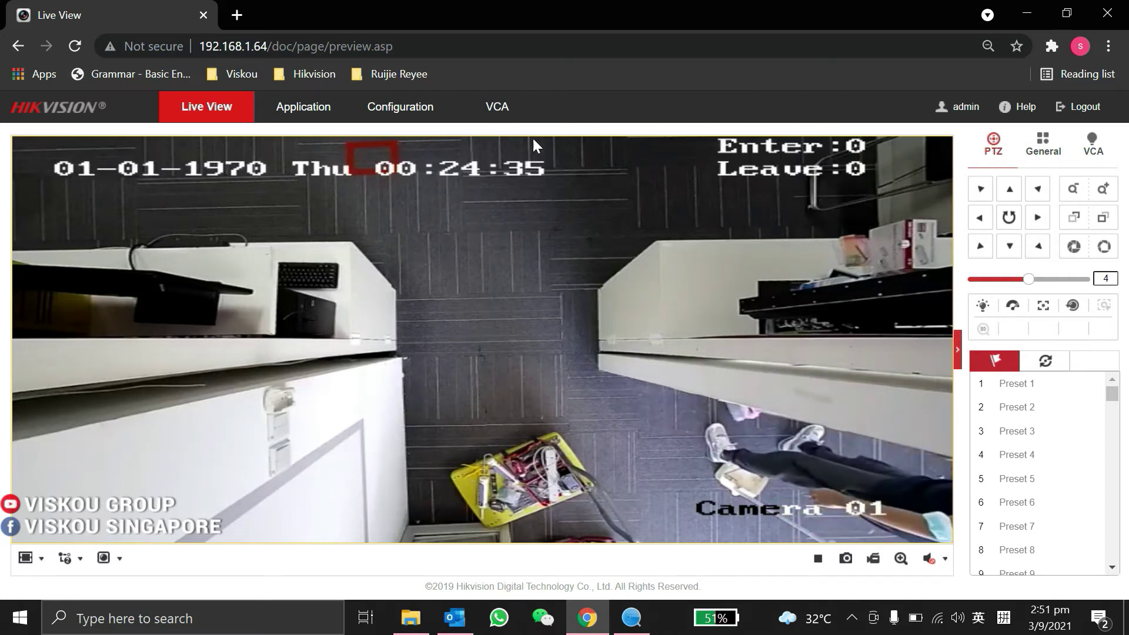
# Auto-calibrate the People Counting rule to reach Calibrated at 228cm lens height and 89° tilt.
pyautogui.click(501, 109)
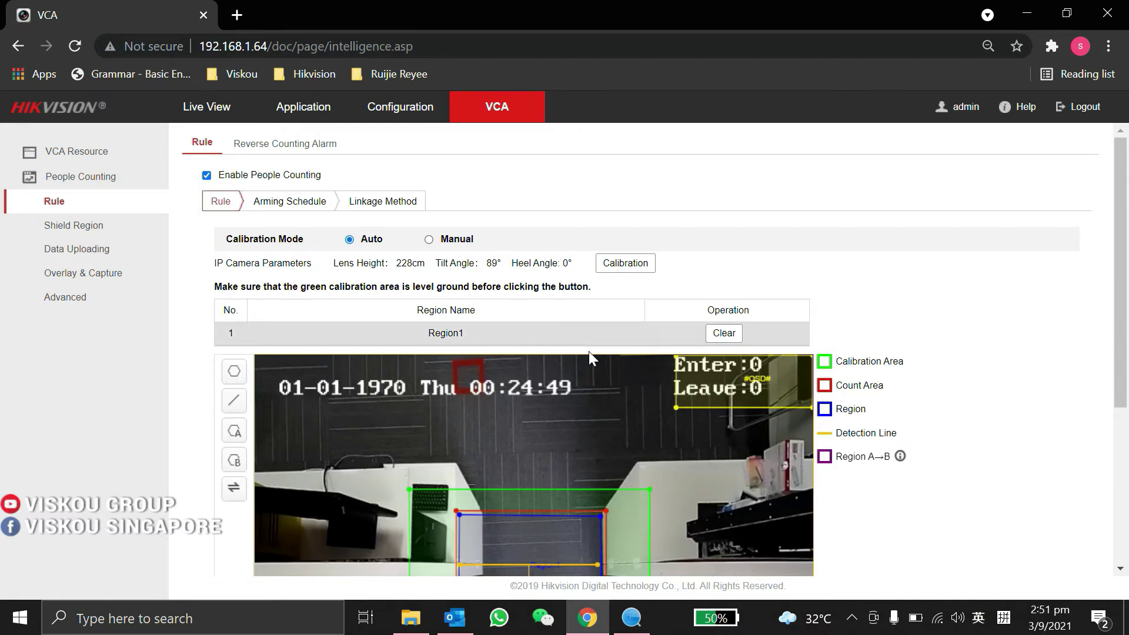
pyautogui.scroll(-2, 511, 327)
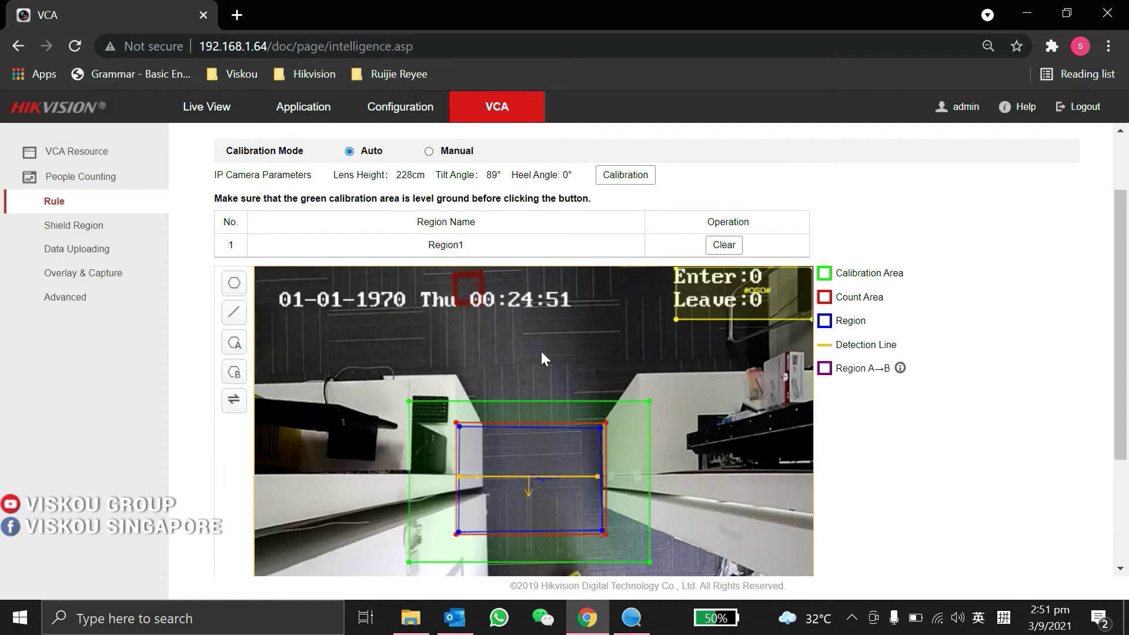
pyautogui.scroll(2, 430, 281)
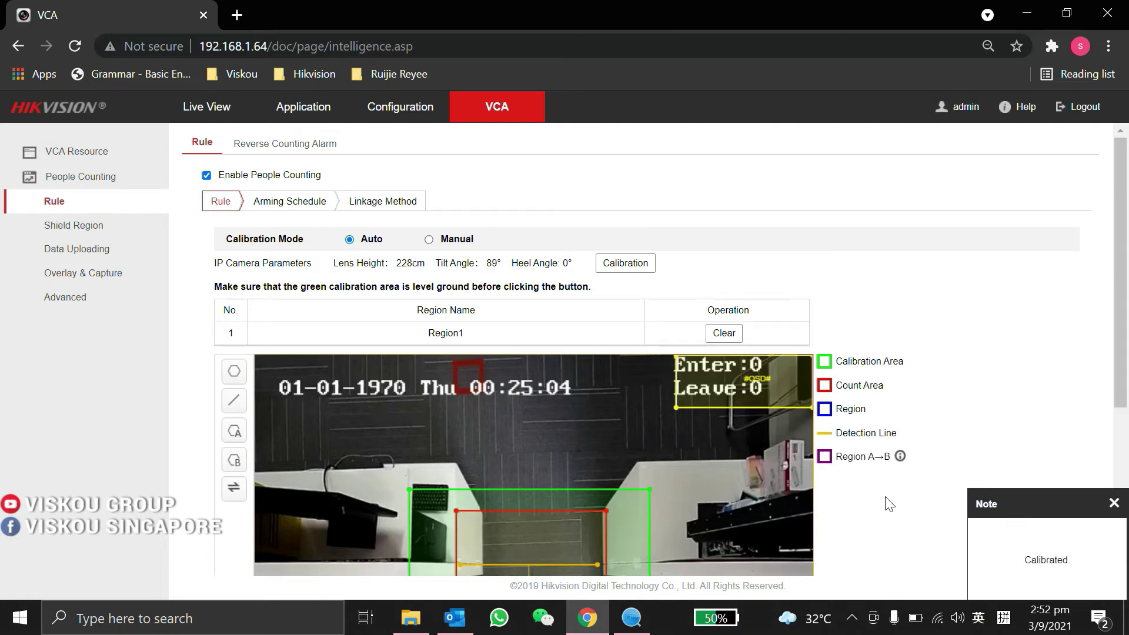
pyautogui.scroll(-3, 882, 489)
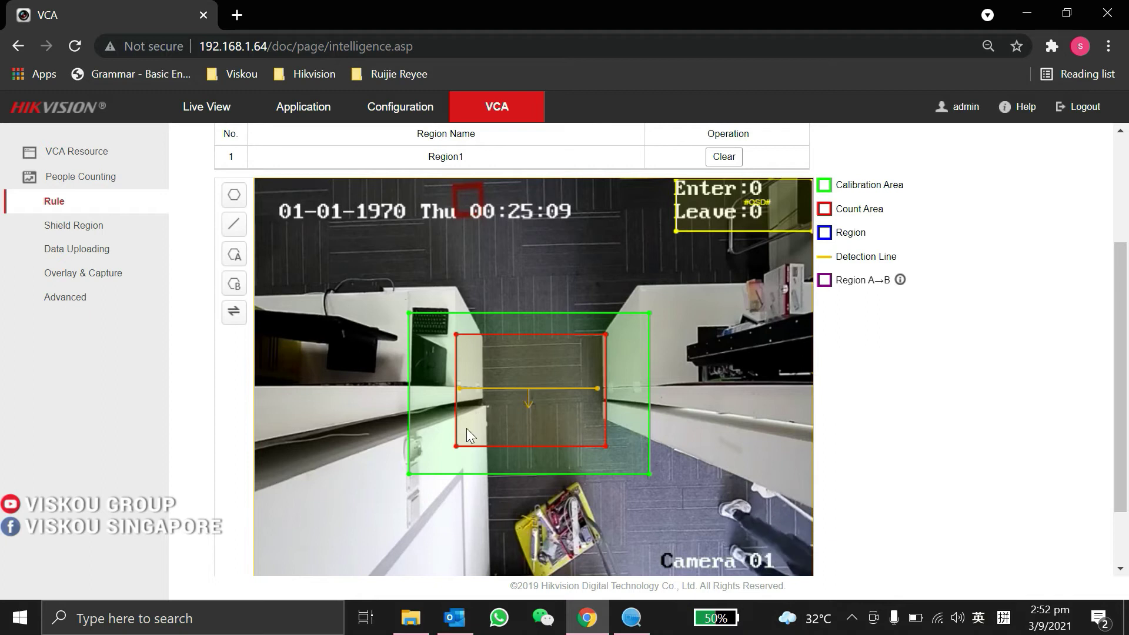
# Draw Region1 as a four-corner blue rectangle over the red count area on the floor.
pyautogui.scroll(1, 607, 346)
pyautogui.scroll(-1, 607, 347)
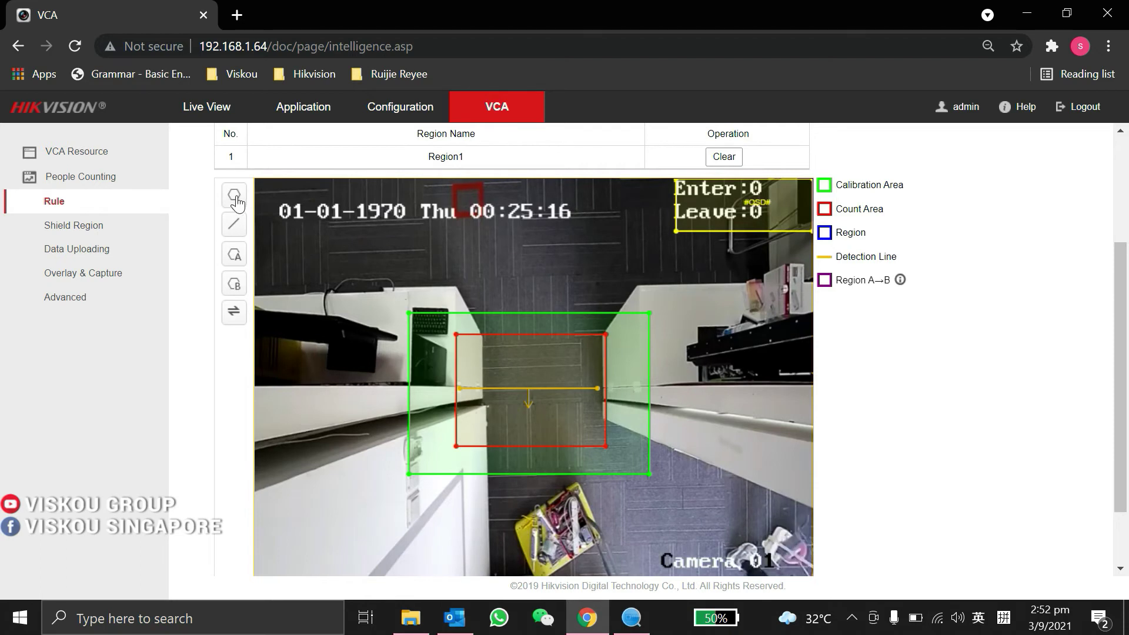
pyautogui.moveTo(461, 339); pyautogui.dragTo(606, 339)
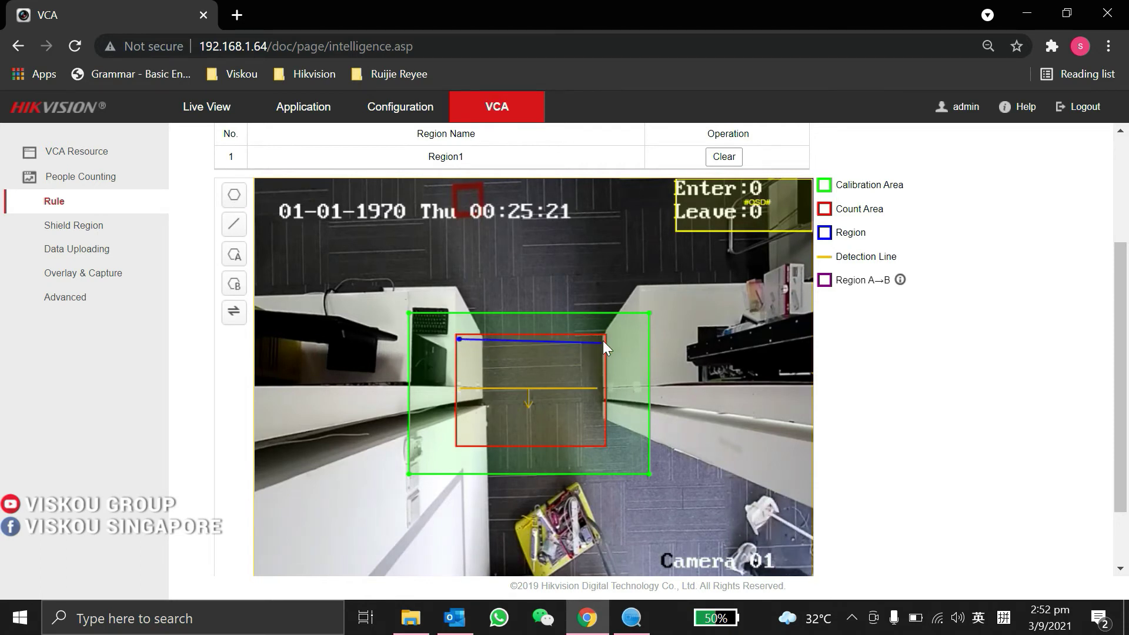
pyautogui.click(603, 340)
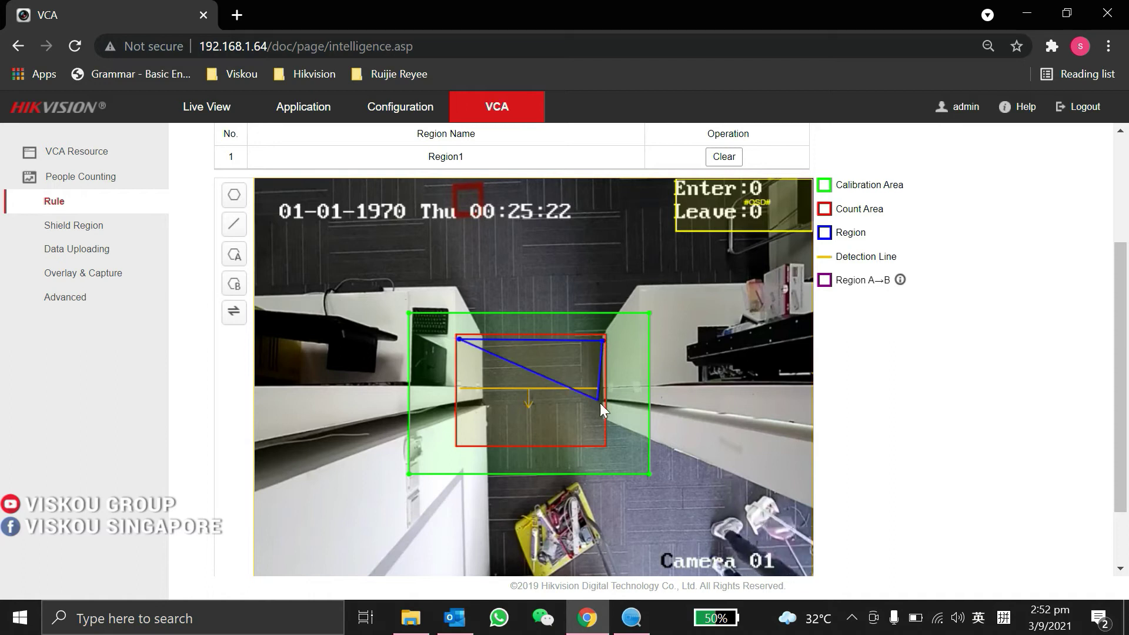
pyautogui.click(602, 444)
pyautogui.click(460, 442)
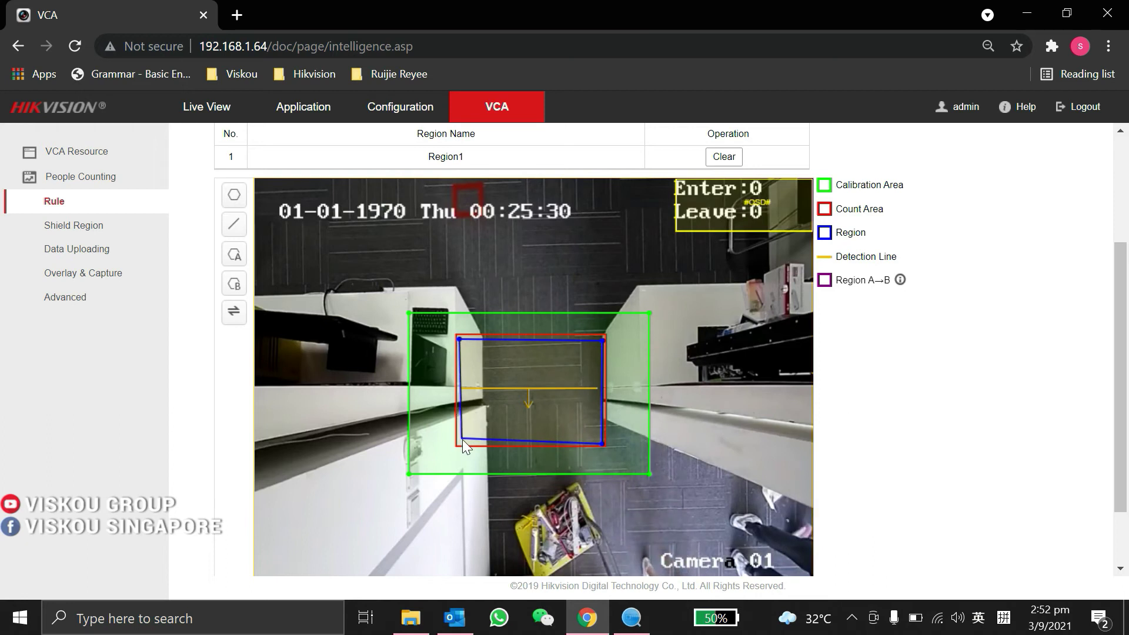
pyautogui.rightClick(460, 443)
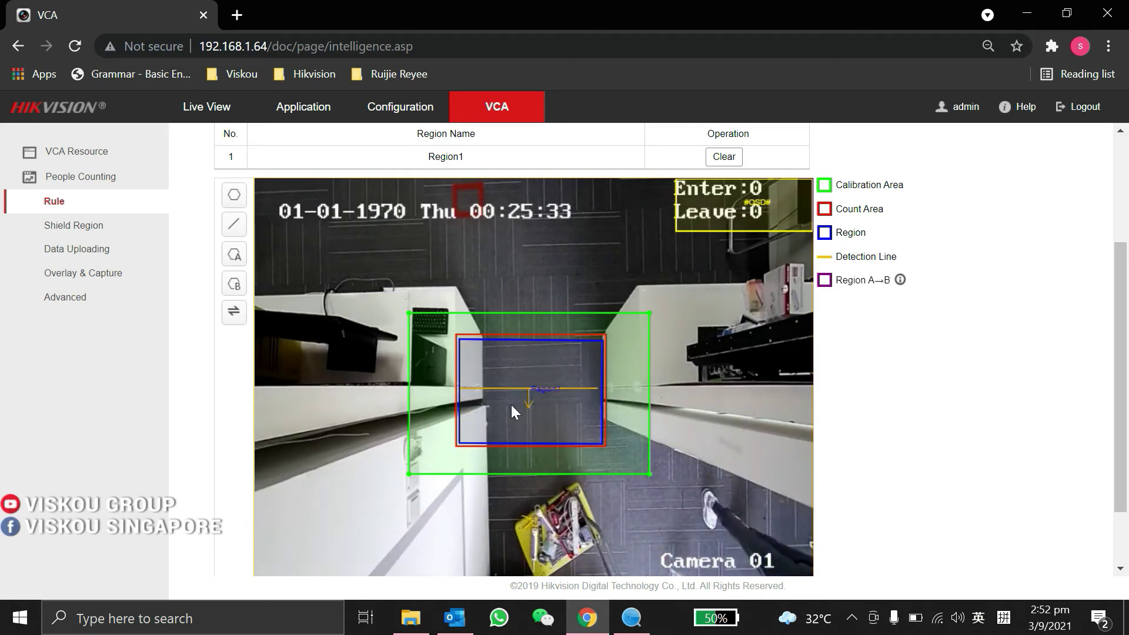
# Trim the yellow detection line so it runs between Region1's left and right edges.
pyautogui.click(234, 224)
pyautogui.click(365, 387)
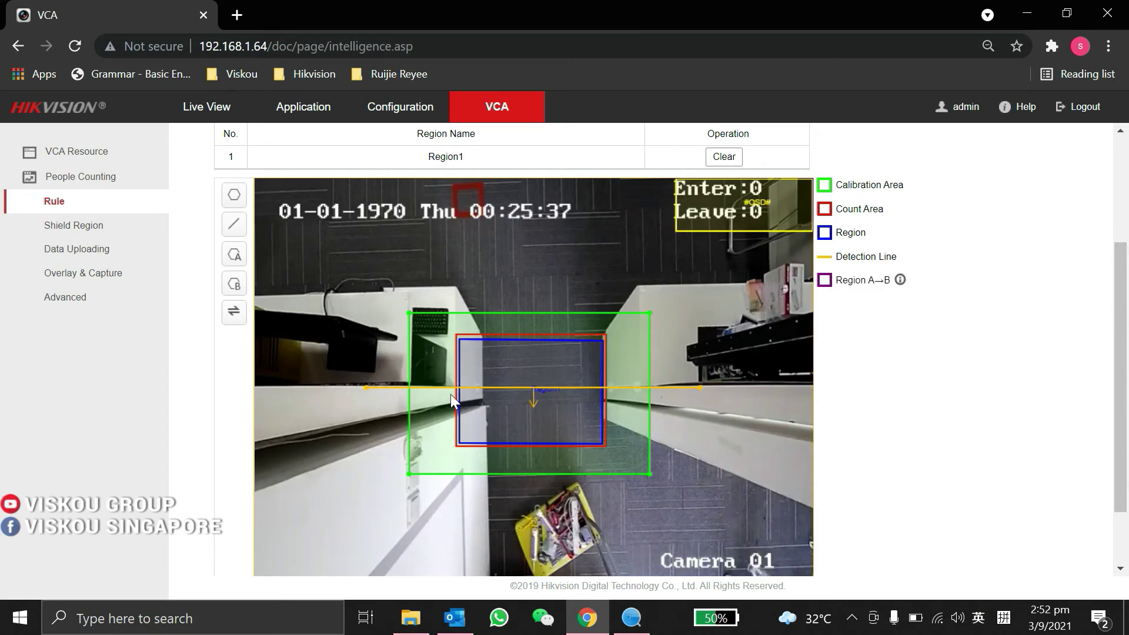
pyautogui.moveTo(369, 388); pyautogui.dragTo(460, 389)
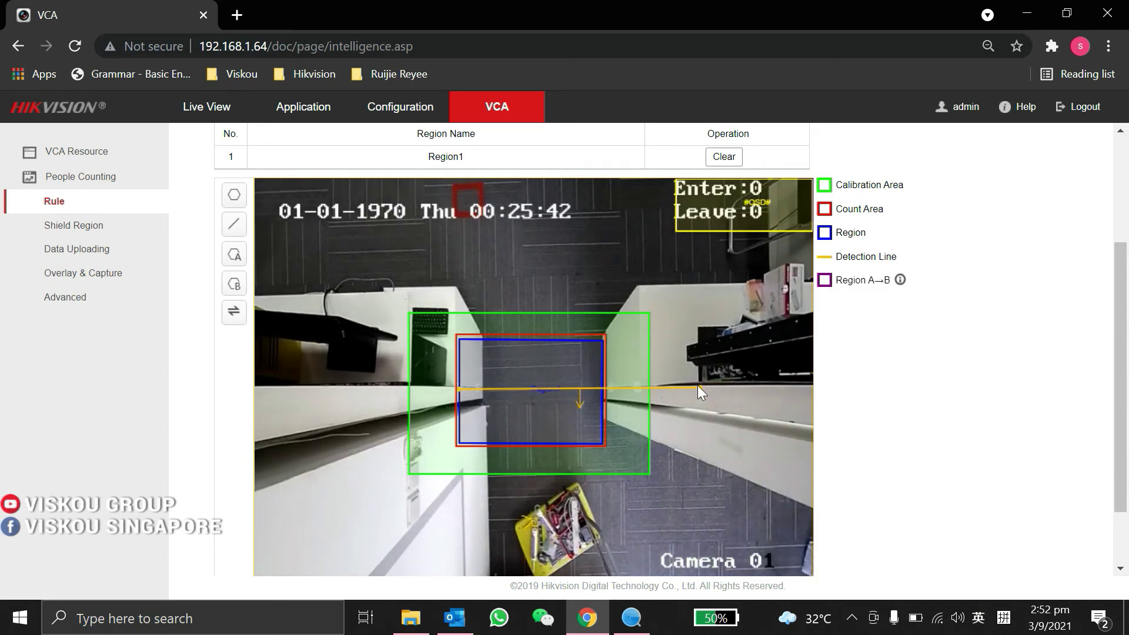
pyautogui.moveTo(700, 388); pyautogui.dragTo(602, 387)
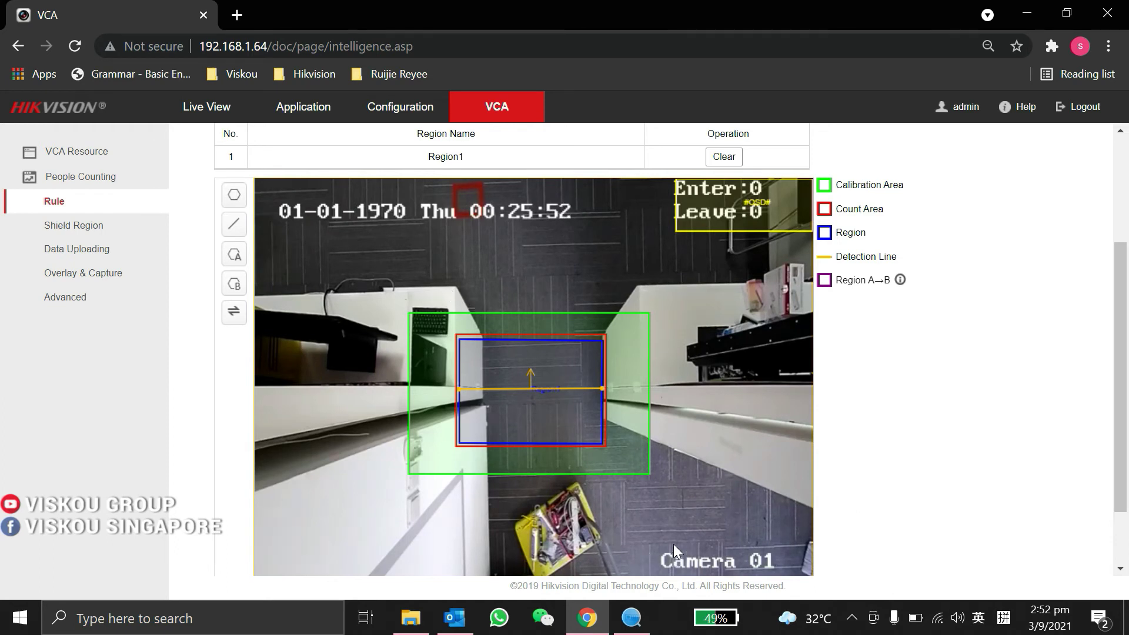
# Save the people-counting rule and confirm the 'Save succeeded.' note.
pyautogui.scroll(-2, 651, 506)
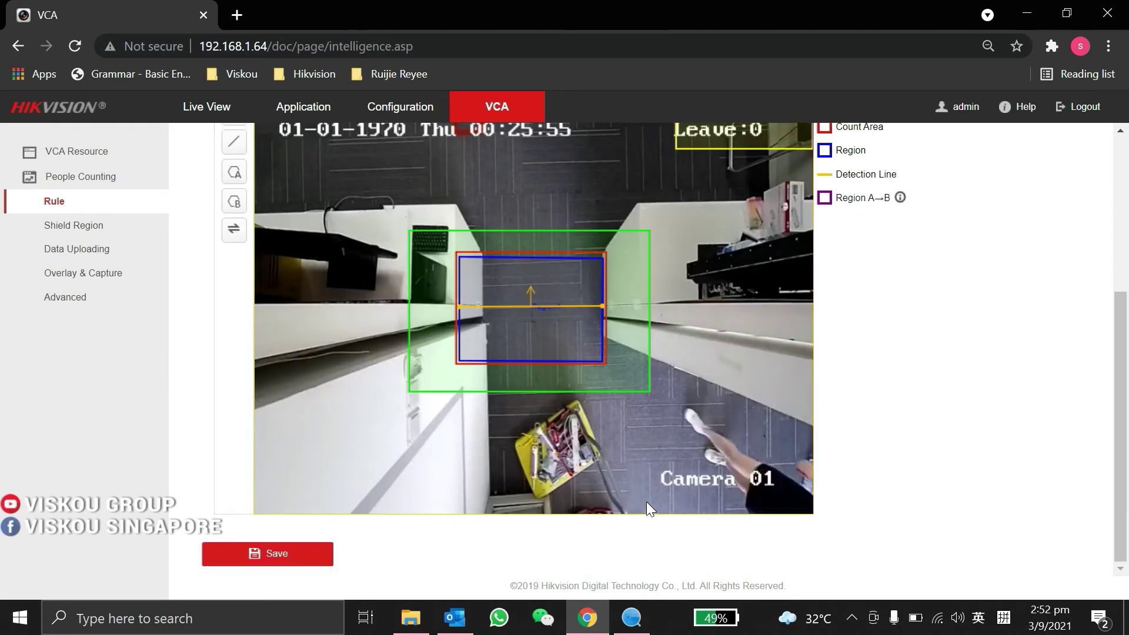
pyautogui.click(277, 556)
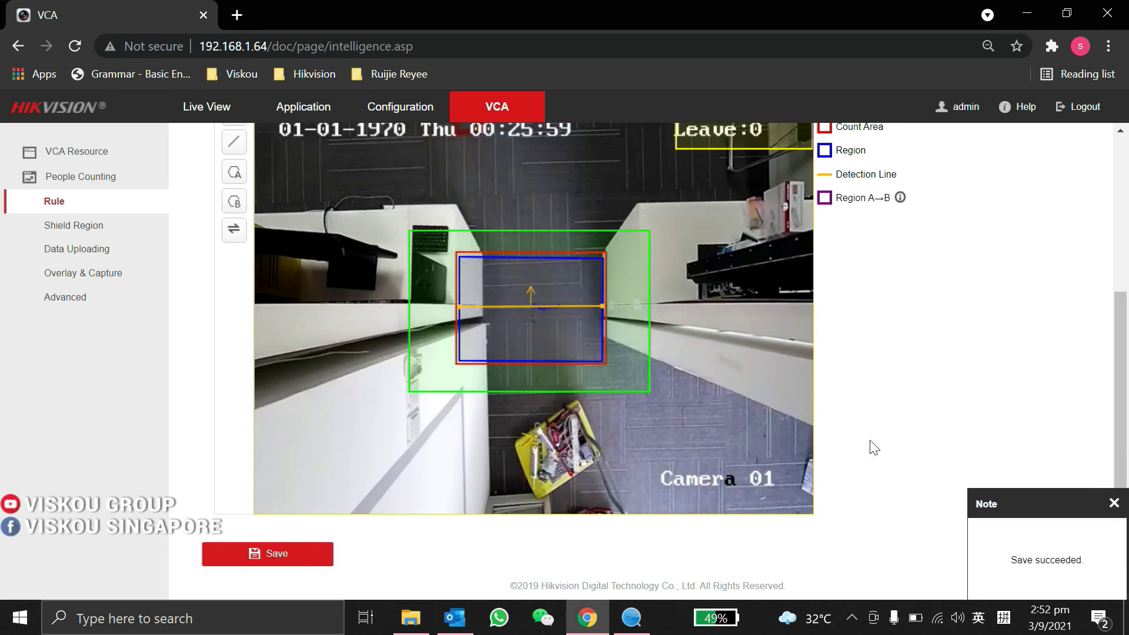
pyautogui.scroll(2, 811, 437)
pyautogui.scroll(-2, 747, 428)
pyautogui.scroll(2, 660, 370)
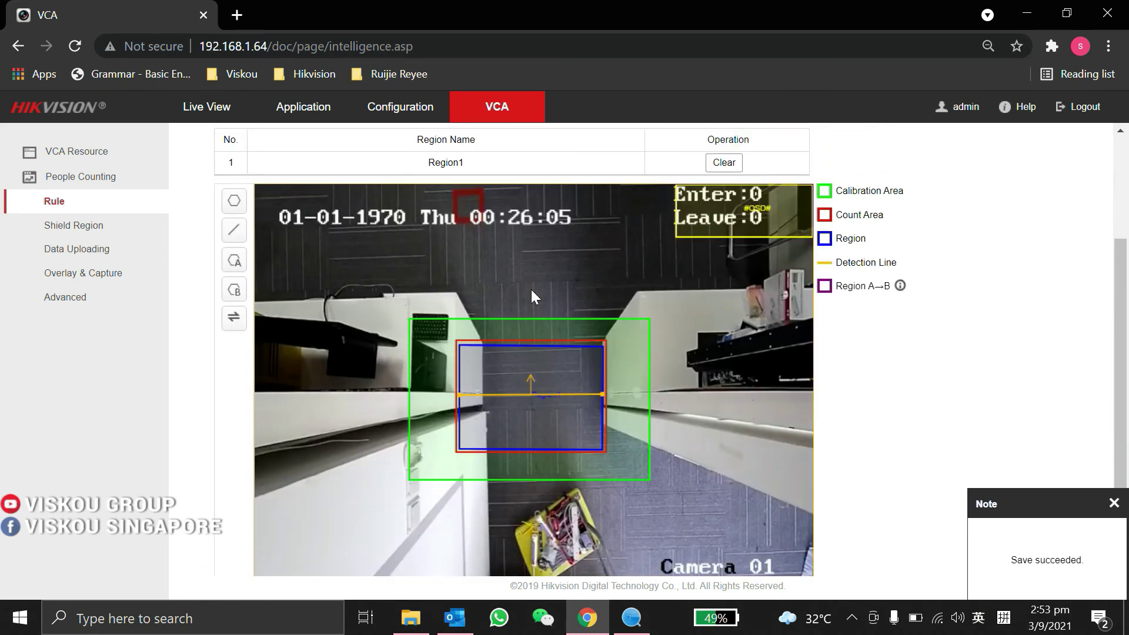
# Go back to Live View to watch the Enter and Leave counters on the video.
pyautogui.click(217, 119)
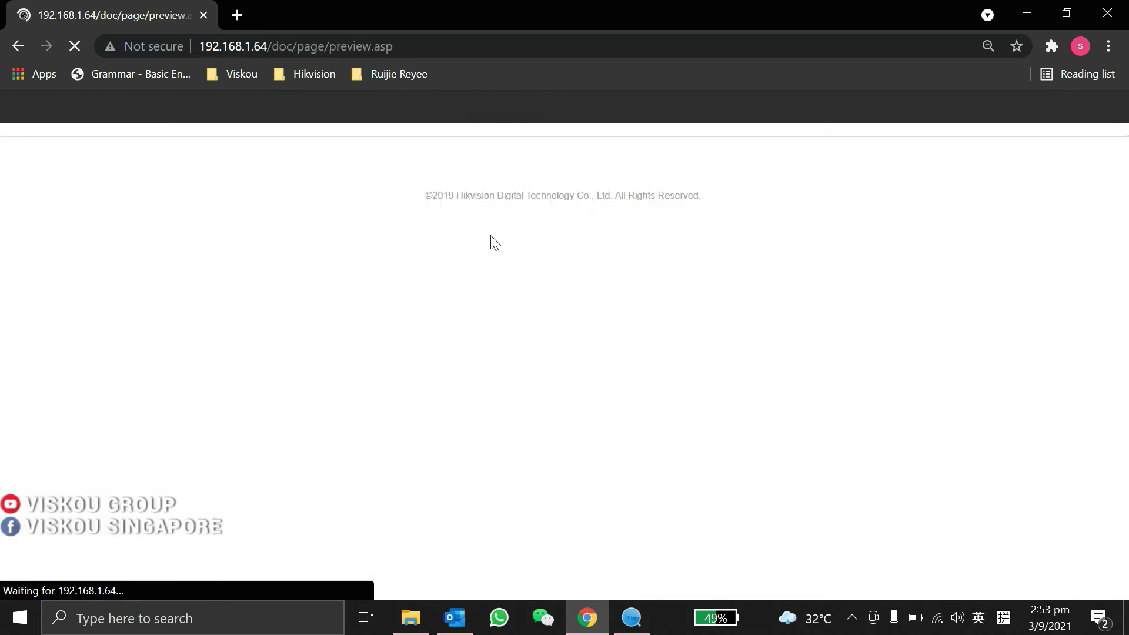